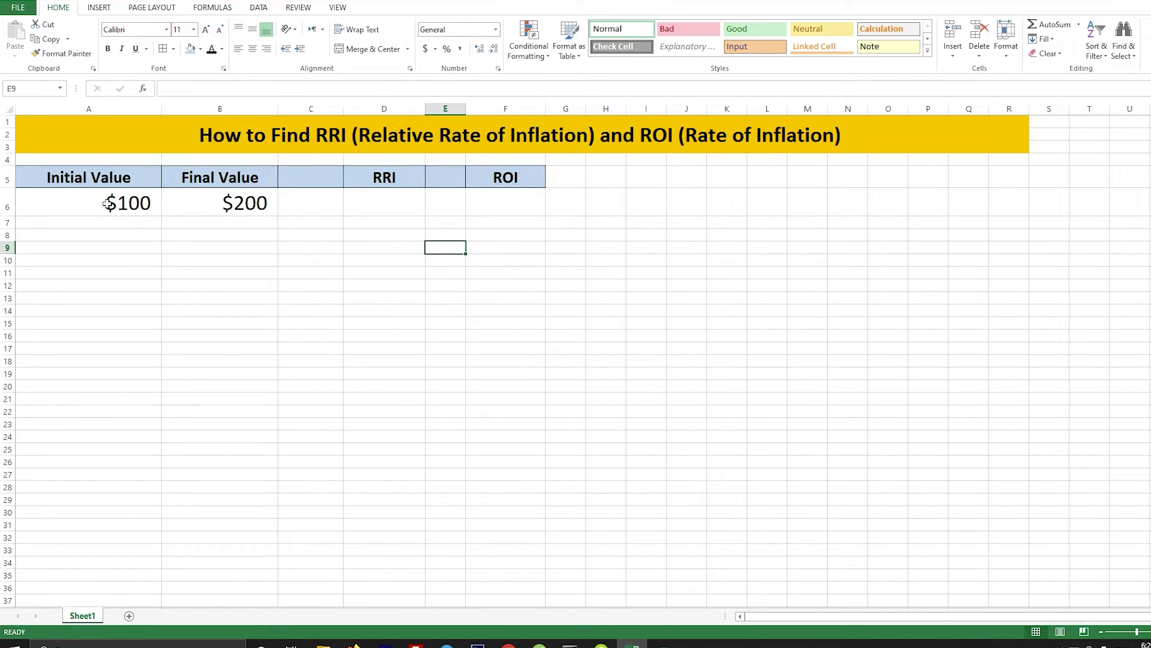
Enter the RRI formula =B6/A6-1 in D6, giving a result of 1.
click(227, 203)
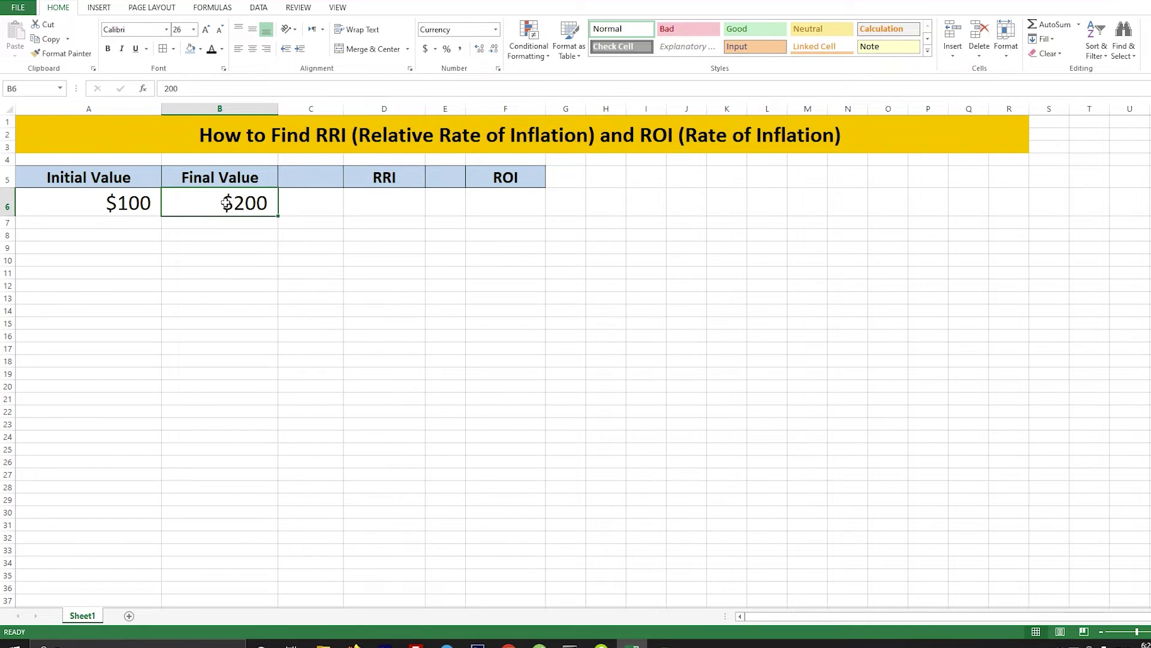
click(393, 205)
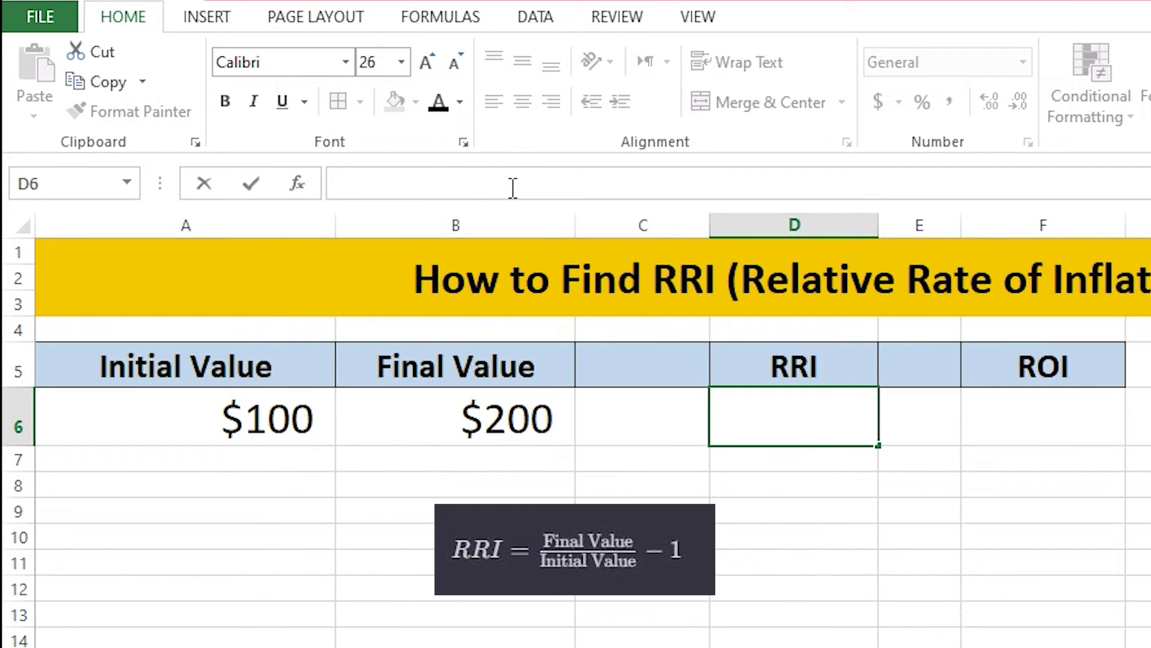
text(=)
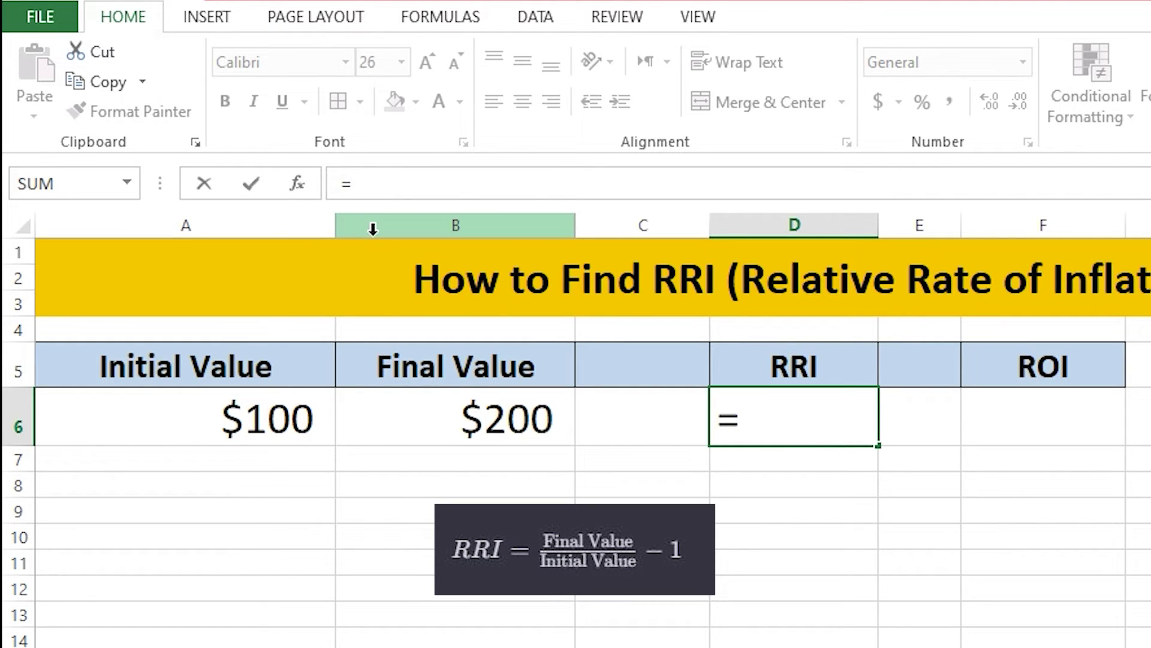
text(B6)
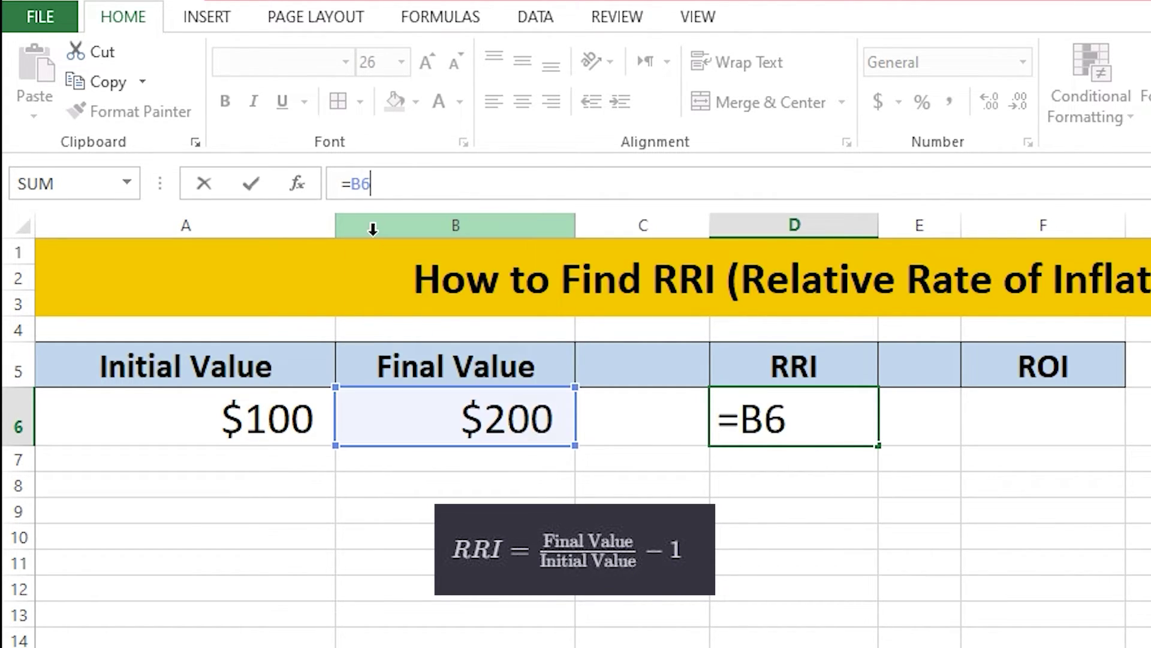
text(/)
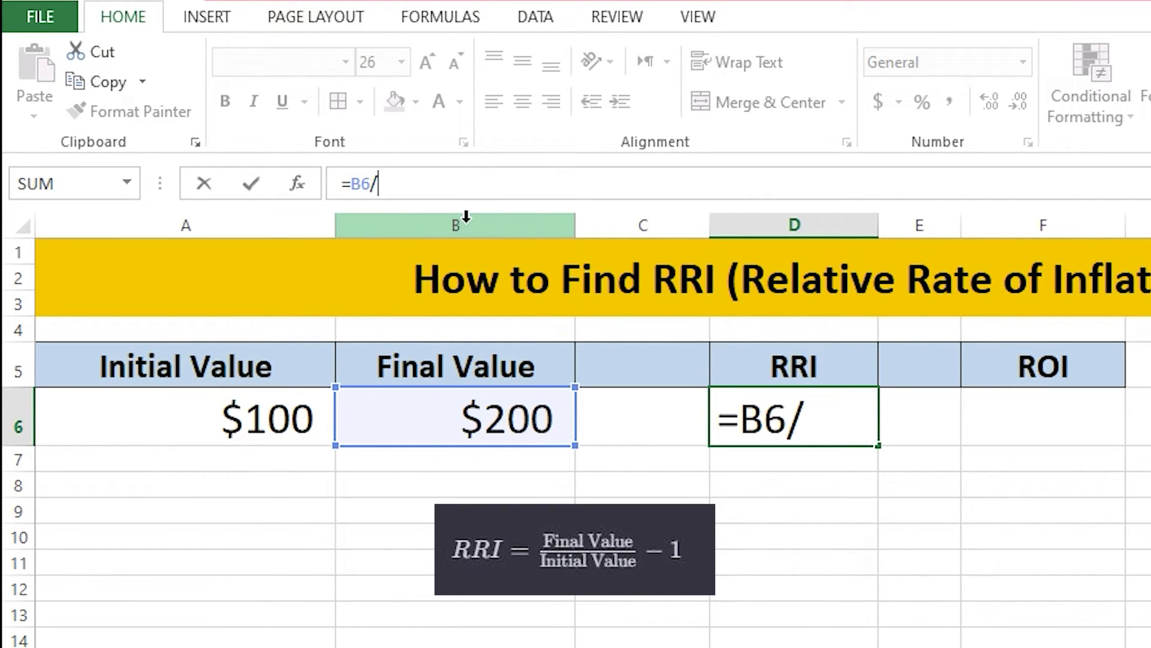
click(282, 422)
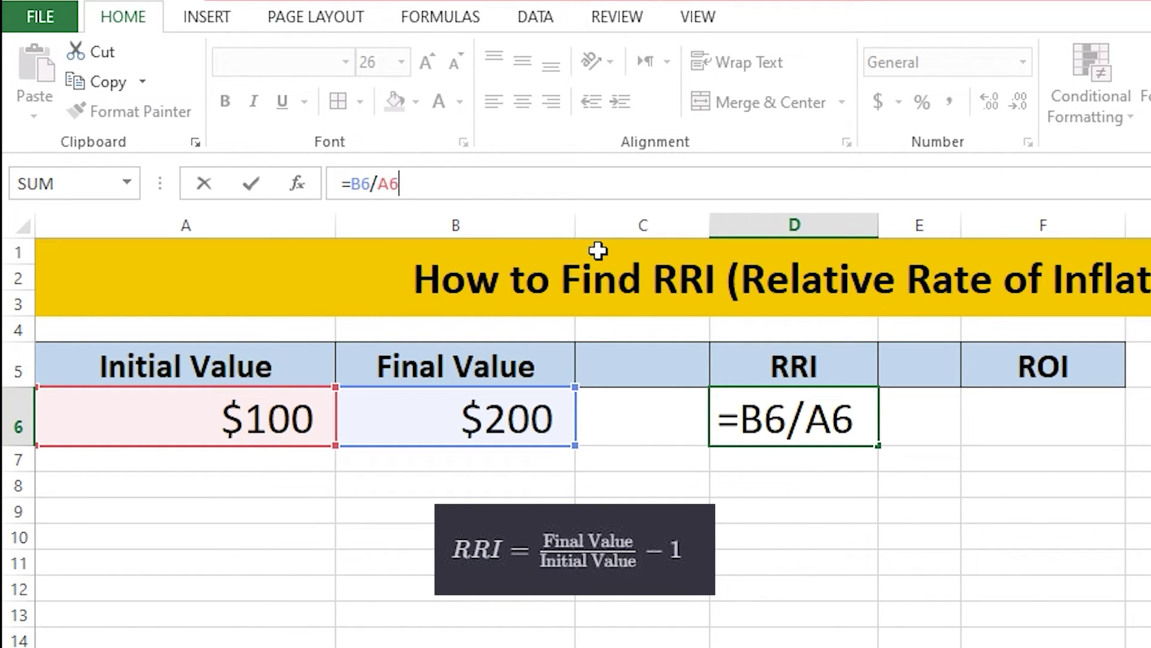
text(-1)
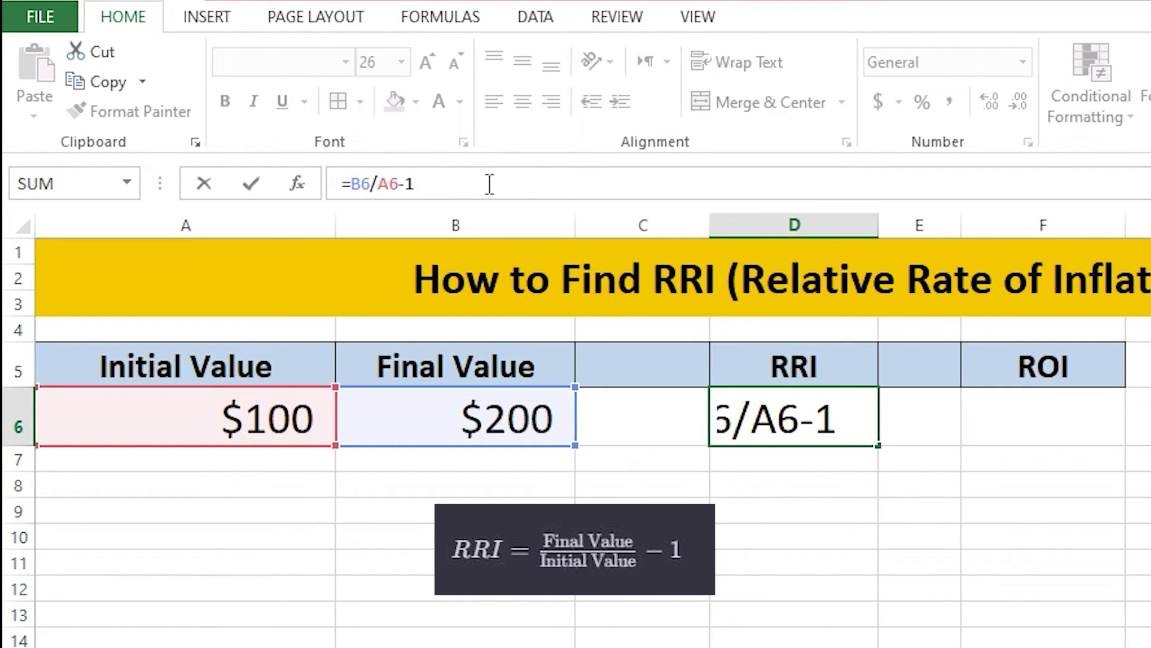
click(940, 457)
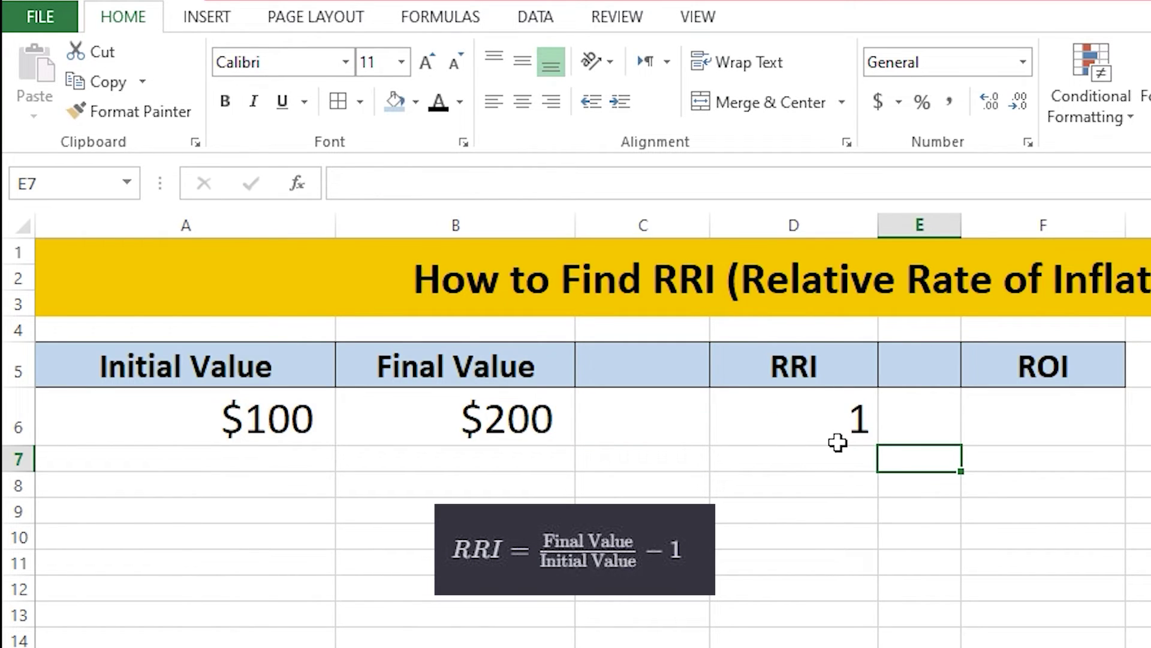
double_click(493, 427)
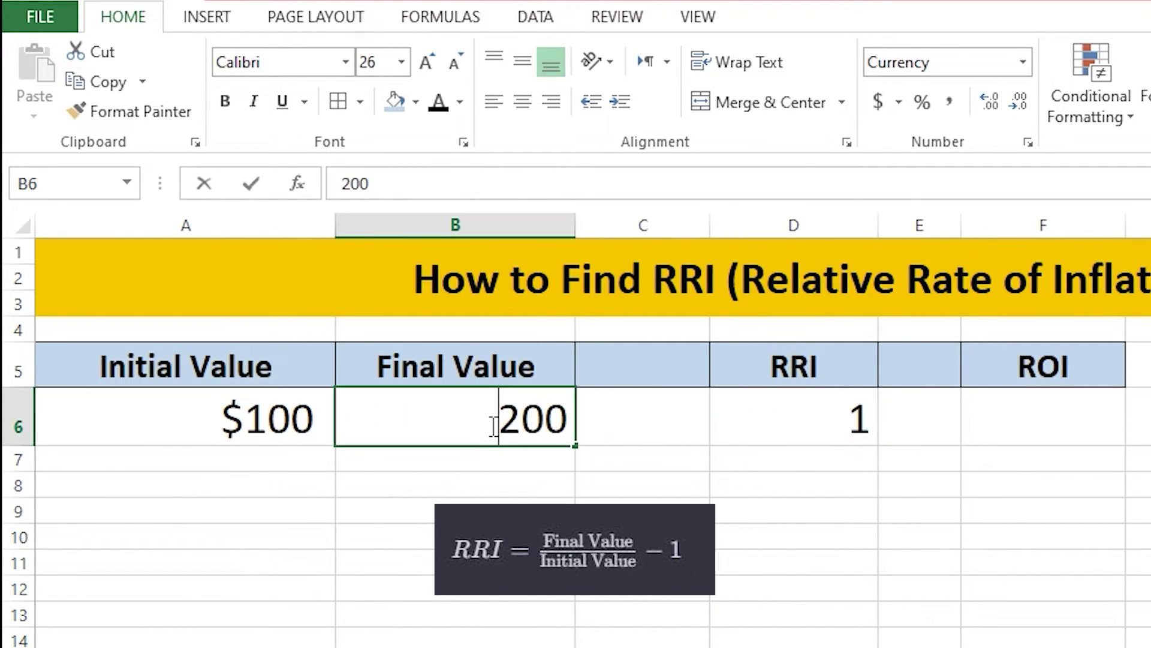
Change the Final Value in B6 from 200 to 340 and check that D6 shows 2.4.
drag(493, 427, 522, 423)
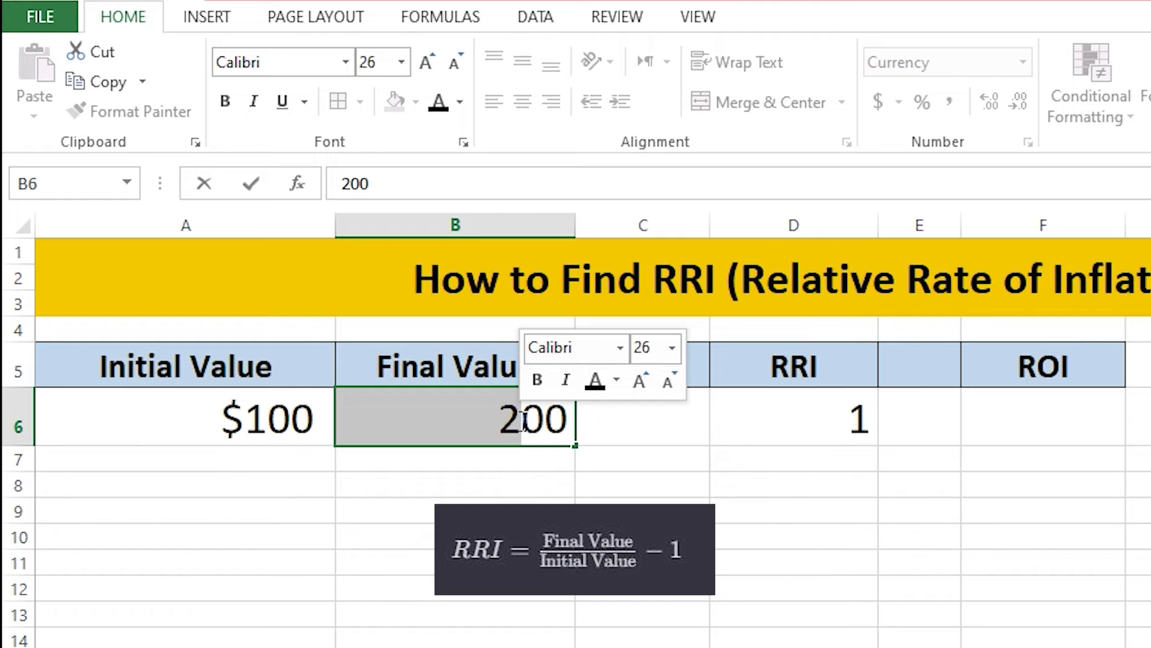
text(34)
key(Delete)
click(701, 536)
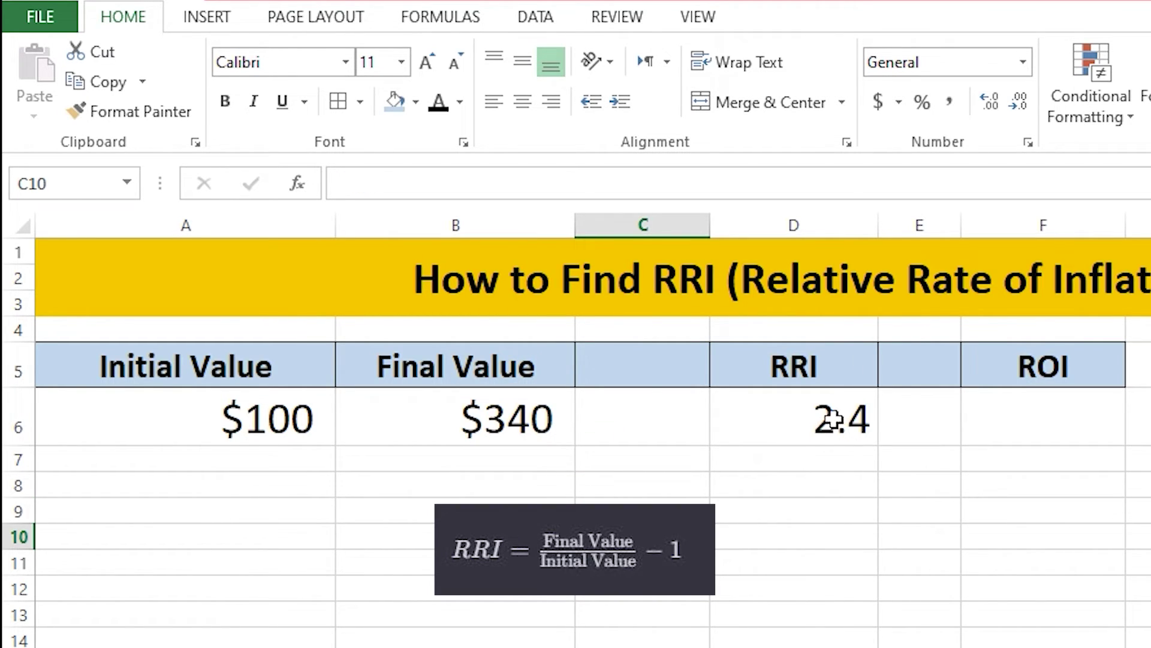
click(815, 424)
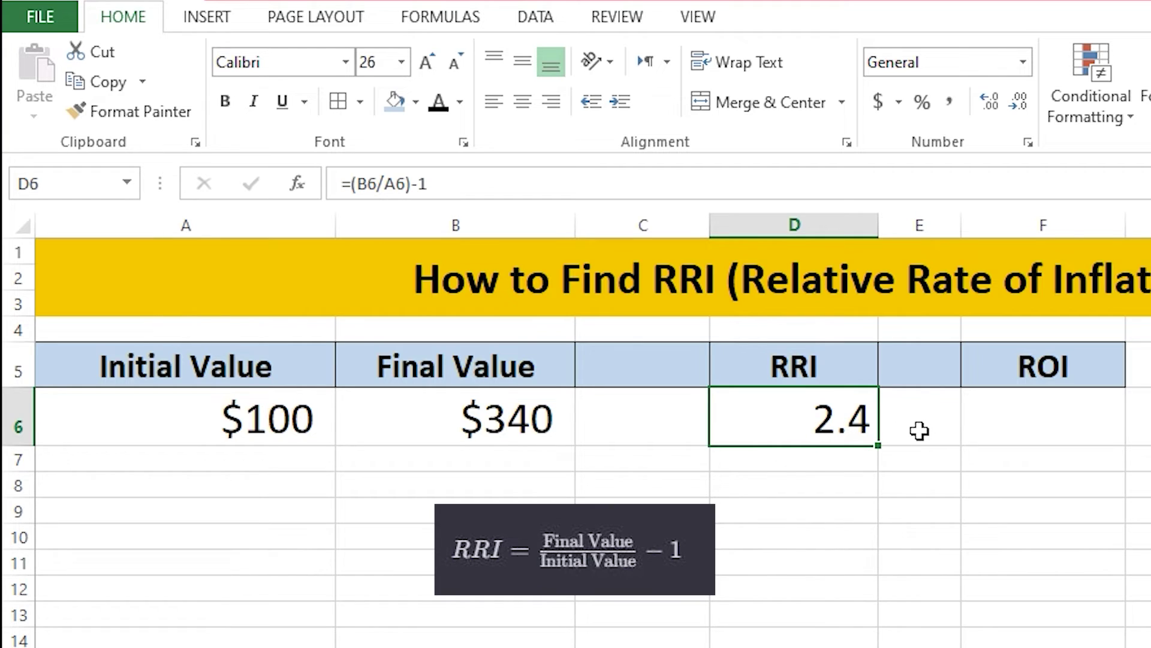
click(1013, 413)
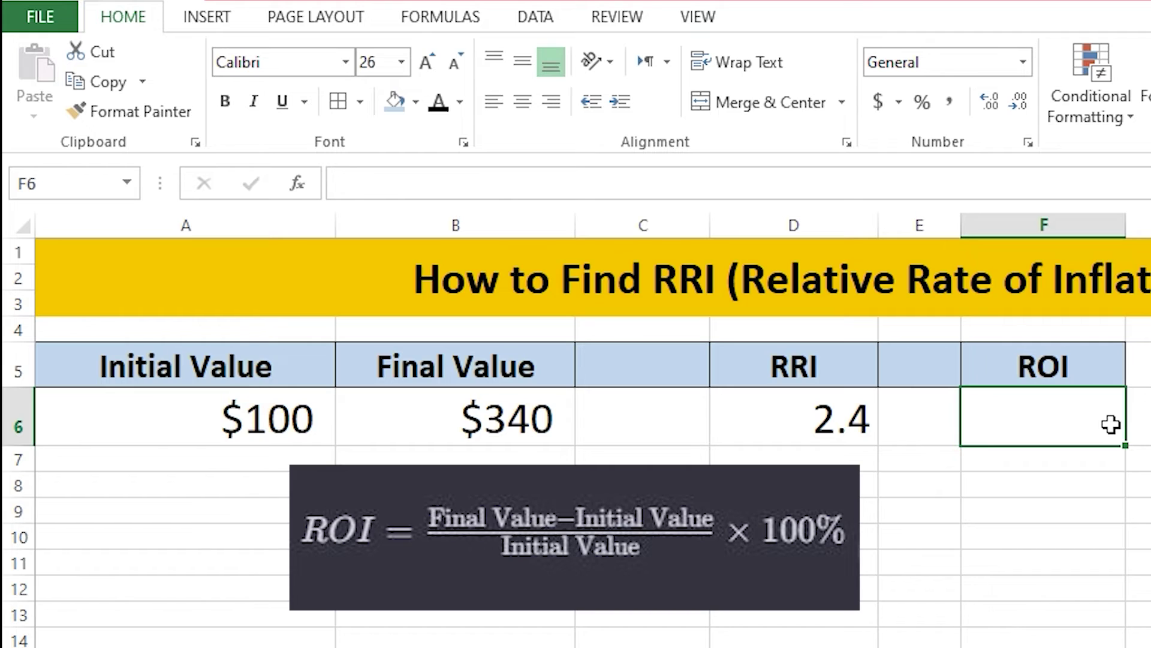
Enter the ROI formula =(B6-A6)/A6*100 in F6, showing $240.
click(483, 190)
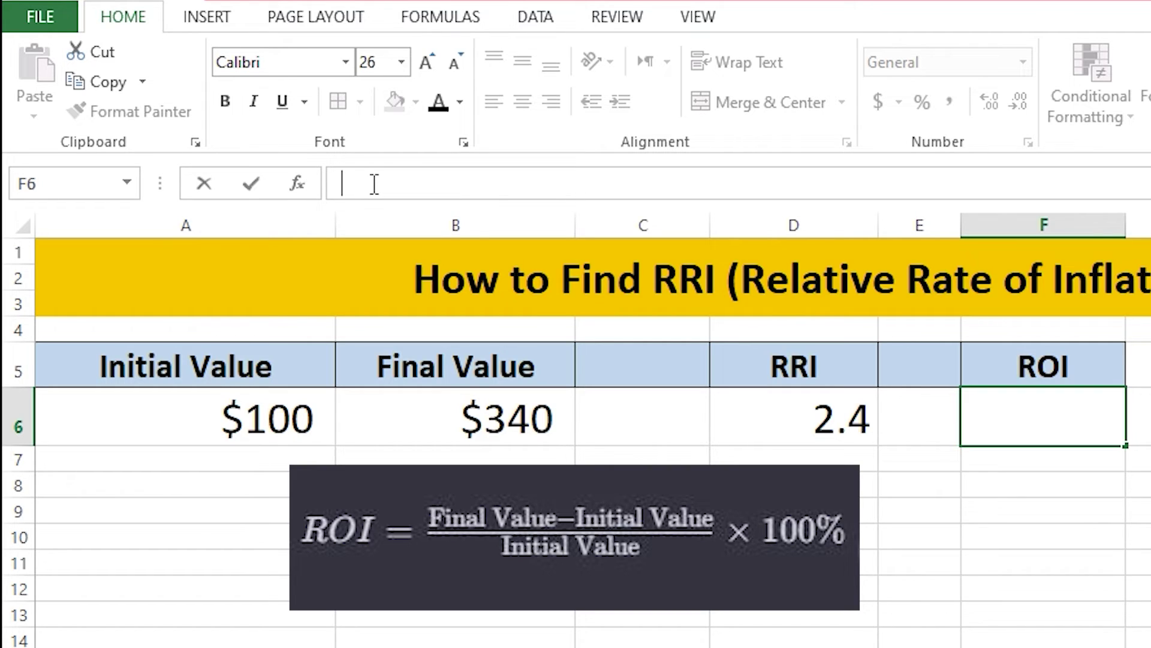
text(=B6)
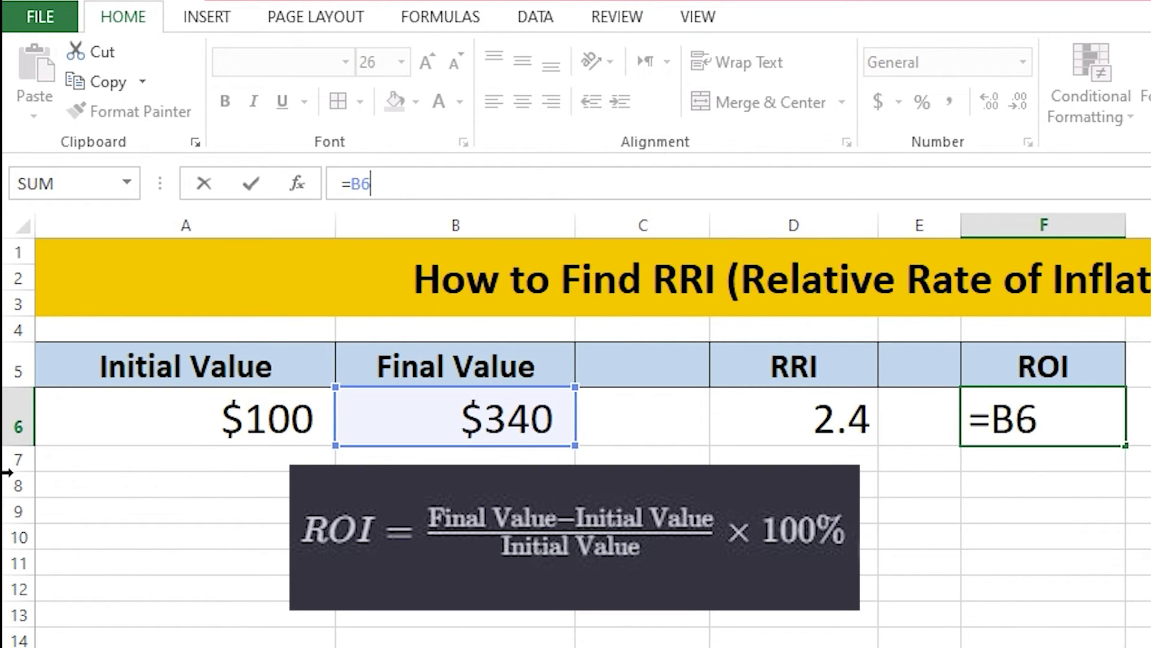
text(-A6)
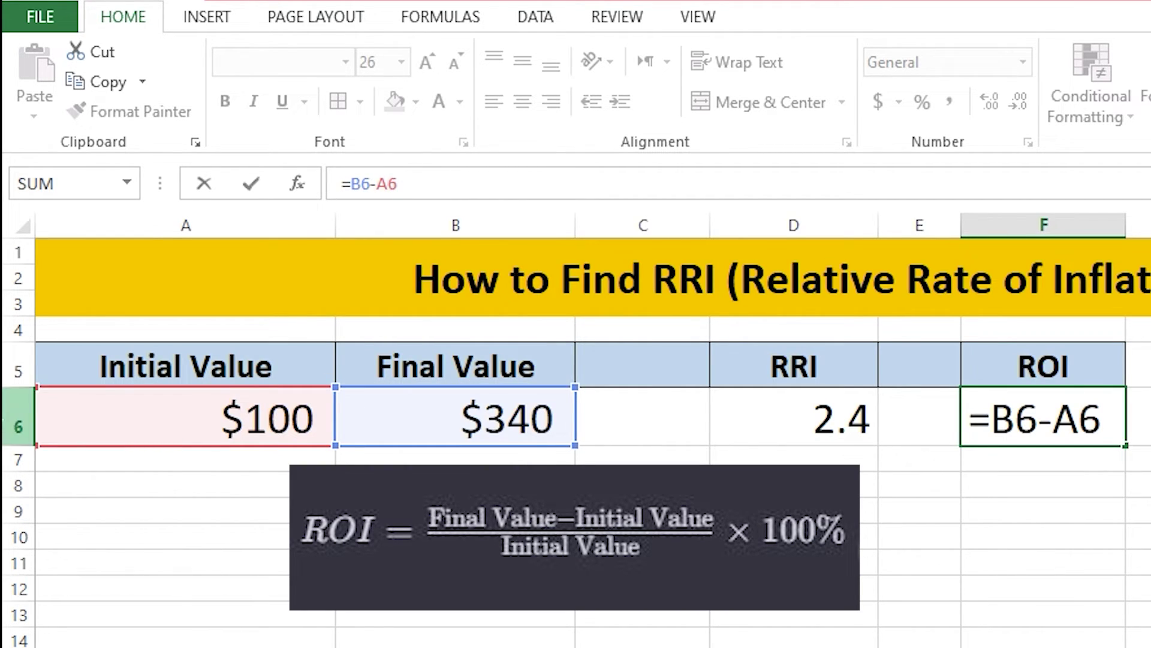
text())
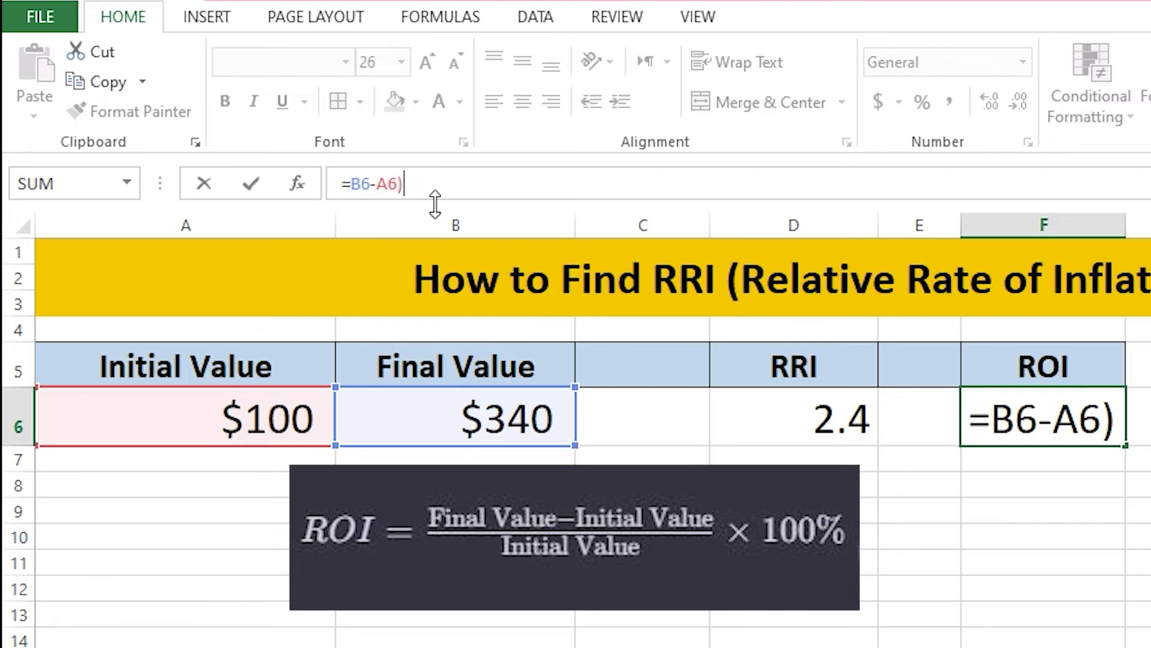
key(Left)
key(Left)
key(Left)
key(Left)
key(Left)
key(Left)
text(()
key(Right)
key(Right)
key(Right)
key(Right)
key(Right)
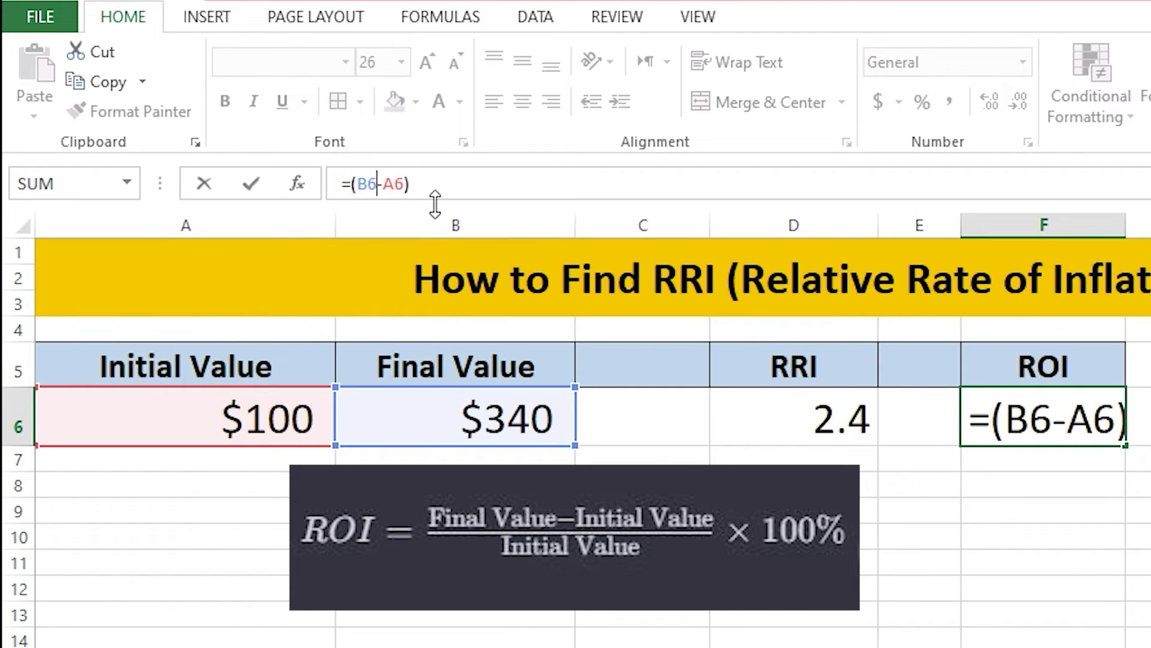
key(Right)
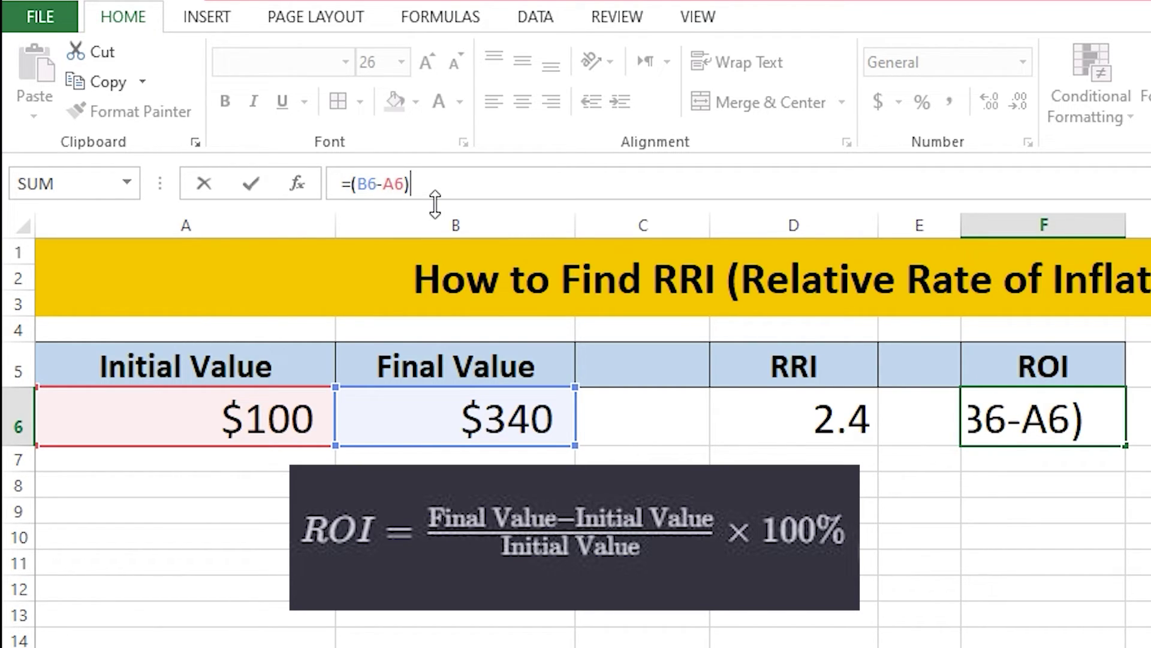
text(/A6)
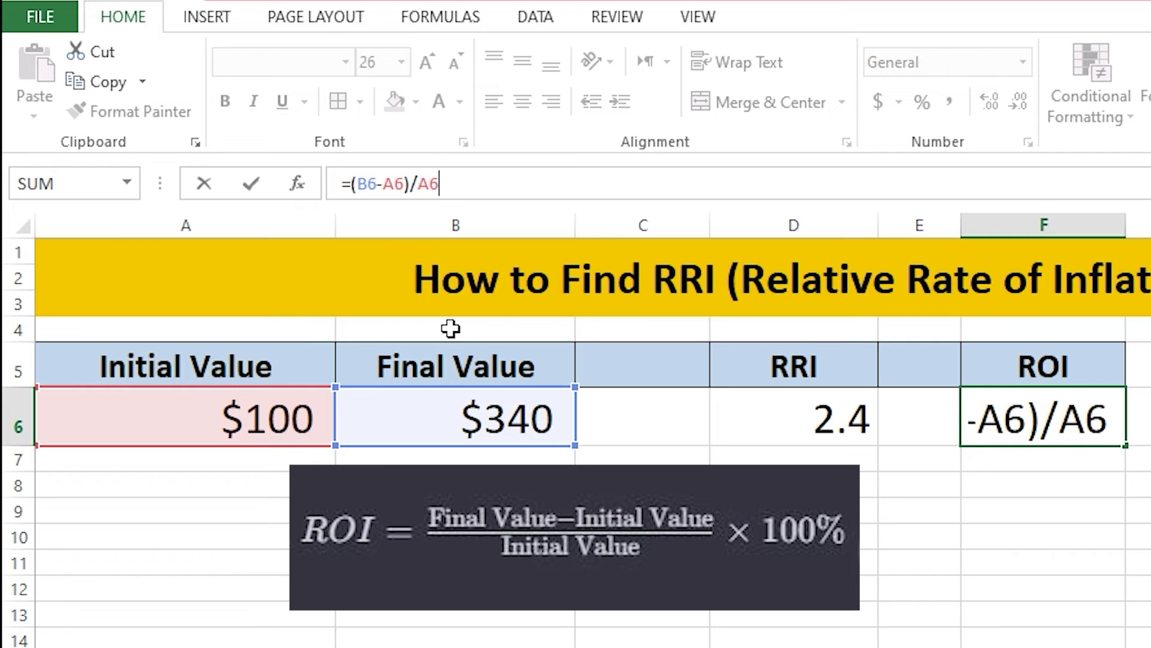
text(*100)
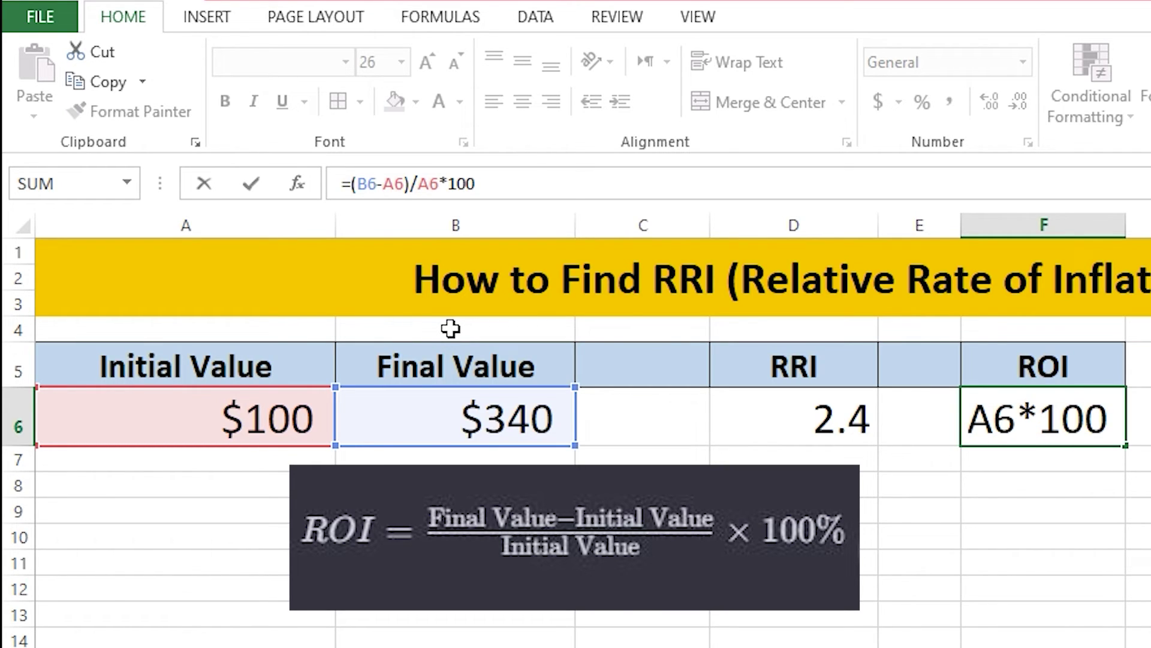
key(Return)
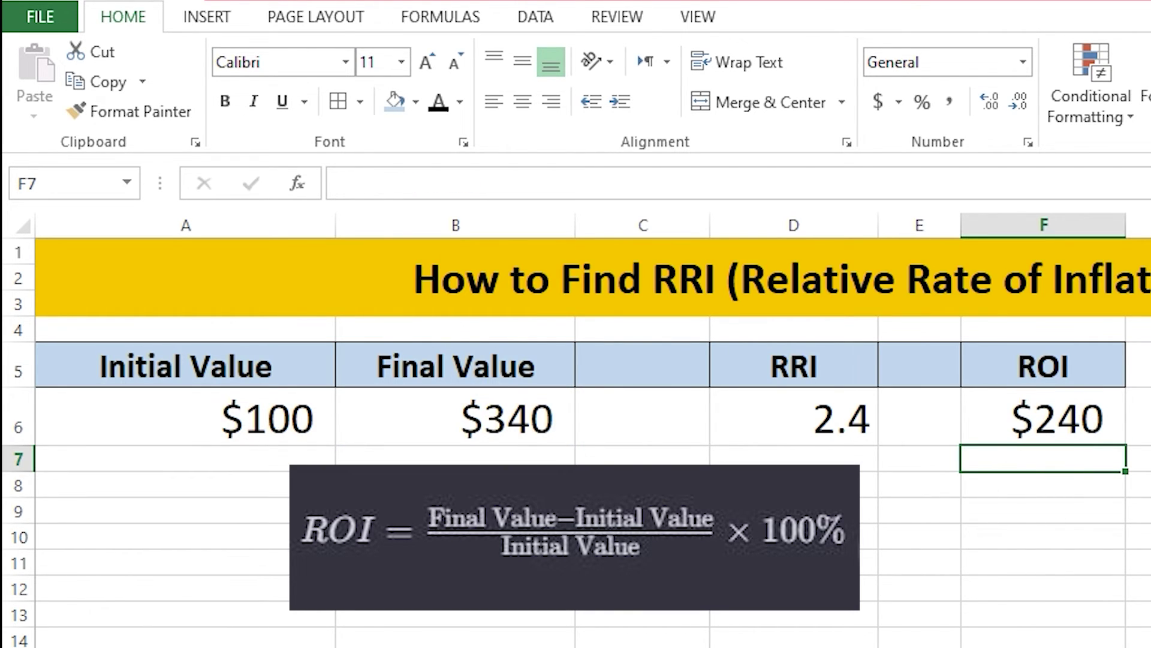
click(502, 430)
double_click(502, 427)
Replace the Final Value 340 with 120 in B6, then review the RRI formula in D6.
double_click(503, 422)
text(120)
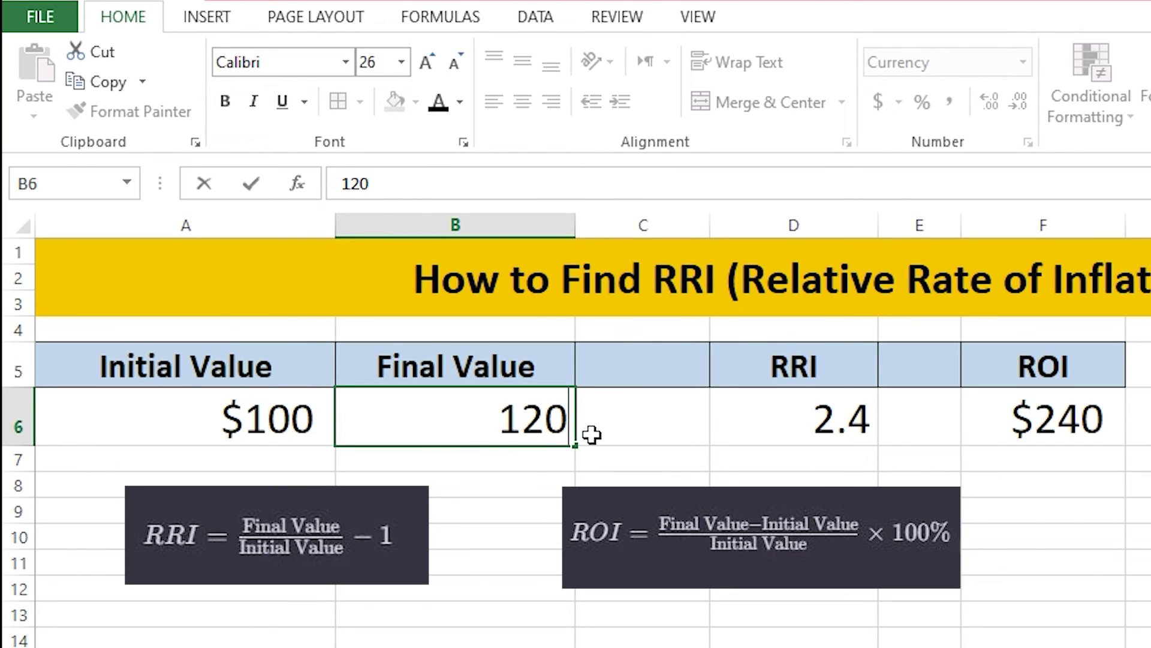
click(653, 510)
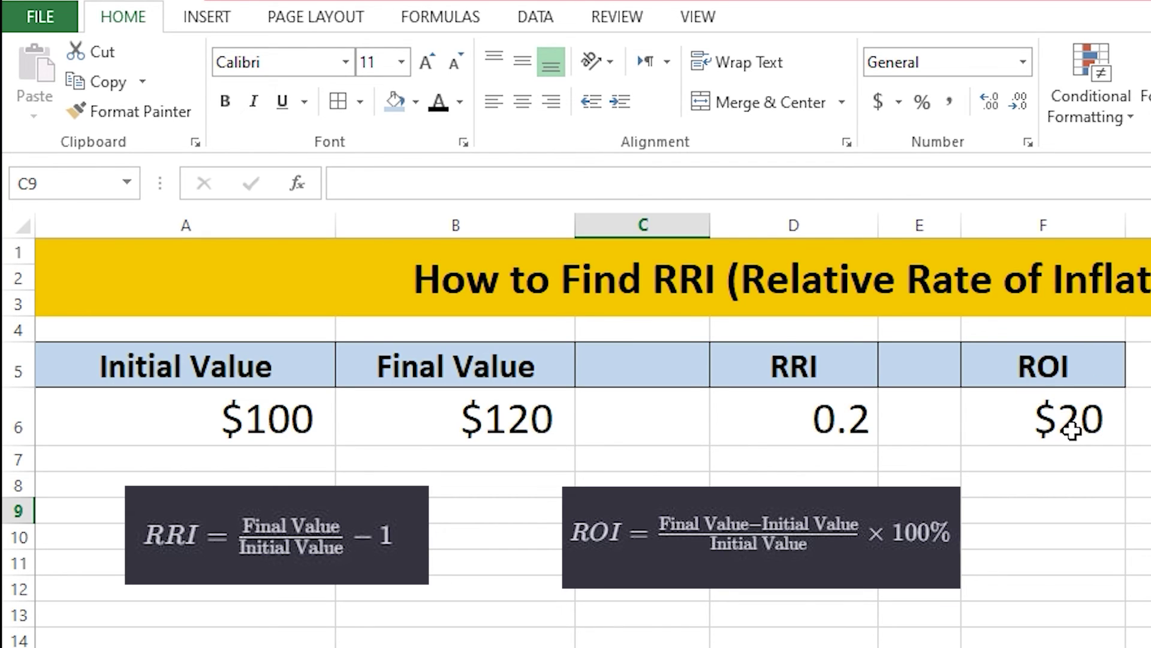
click(820, 414)
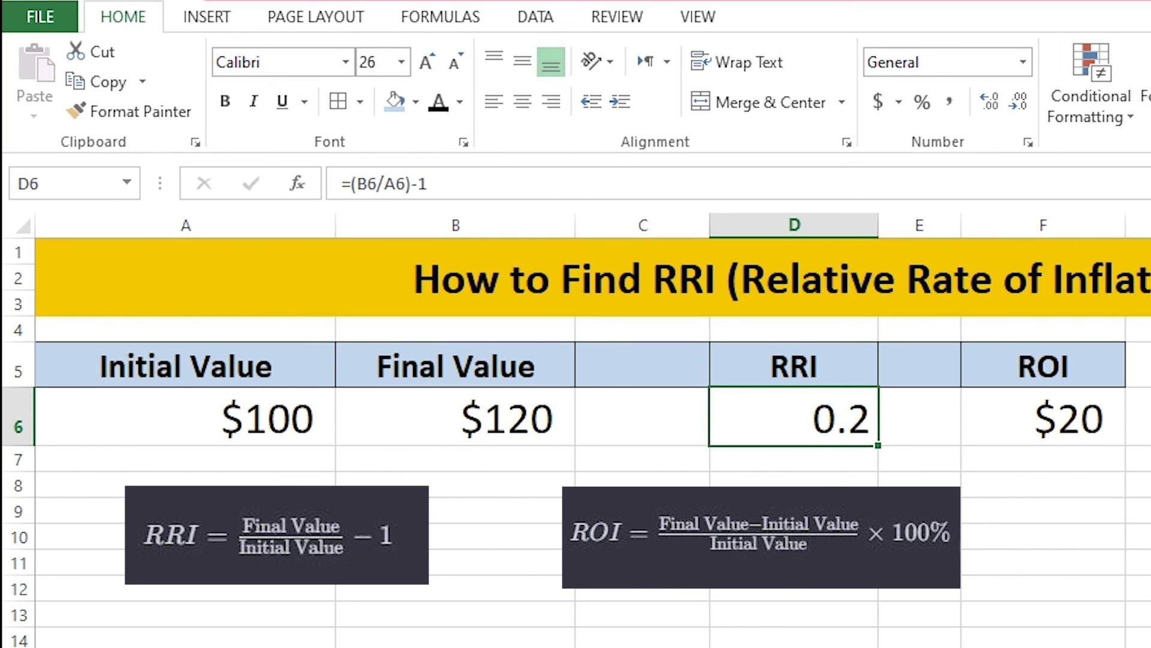
key(Right)
key(Down)
key(Down)
key(Down)
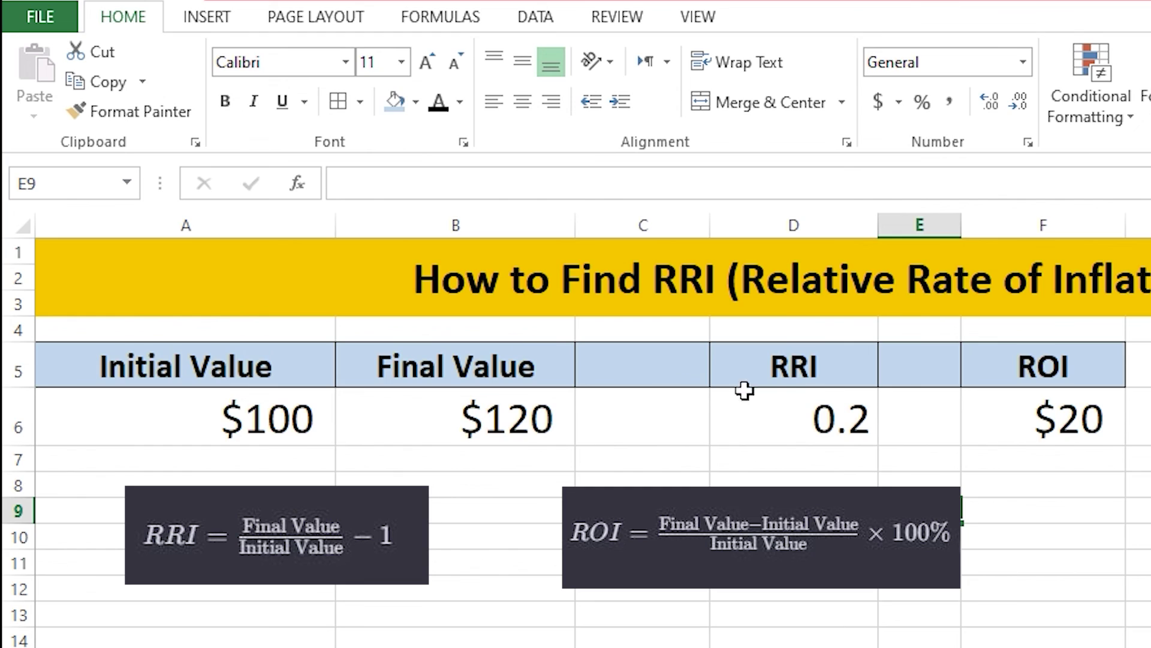